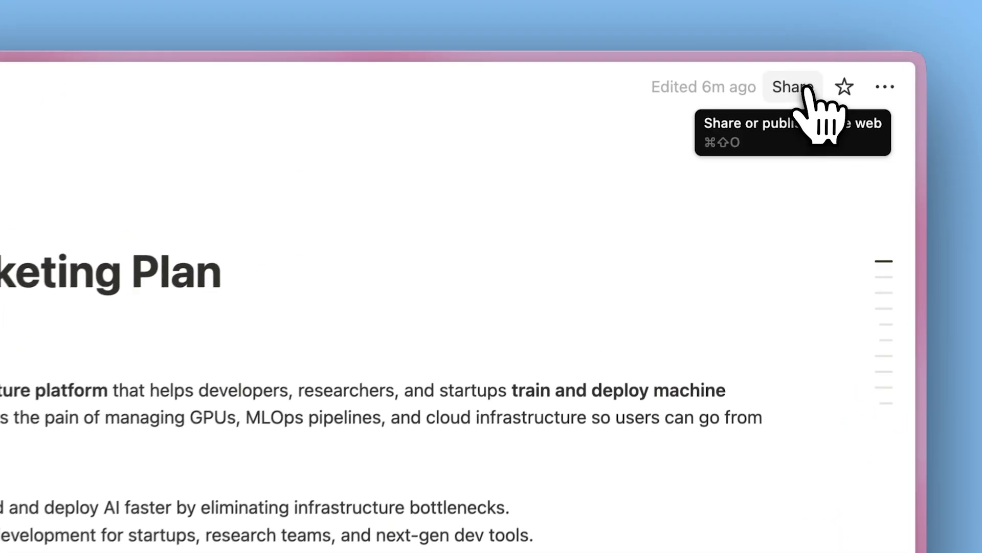
- Publish the NeuralNest Marketing Plan Notion page to the web and copy its public link
left_click(778, 69)
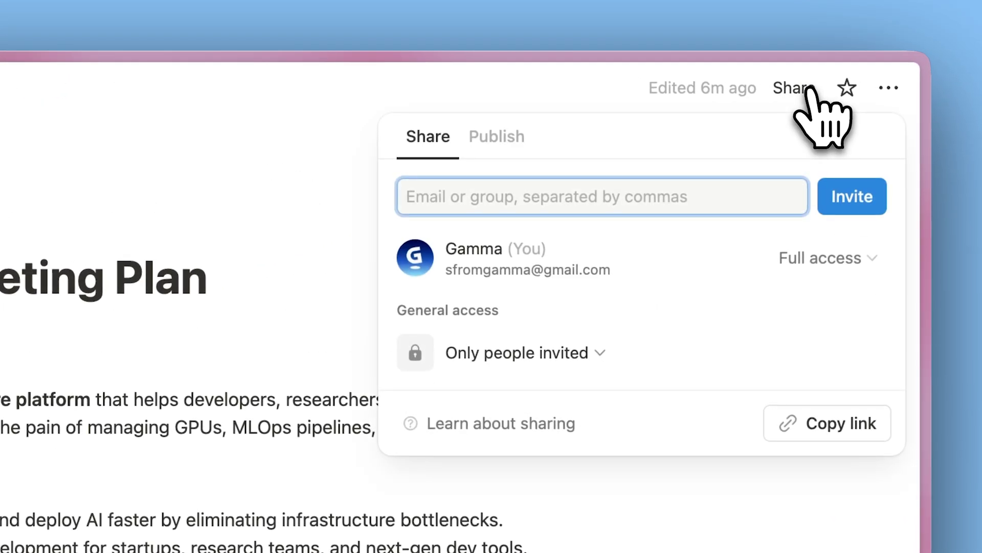
left_click(523, 145)
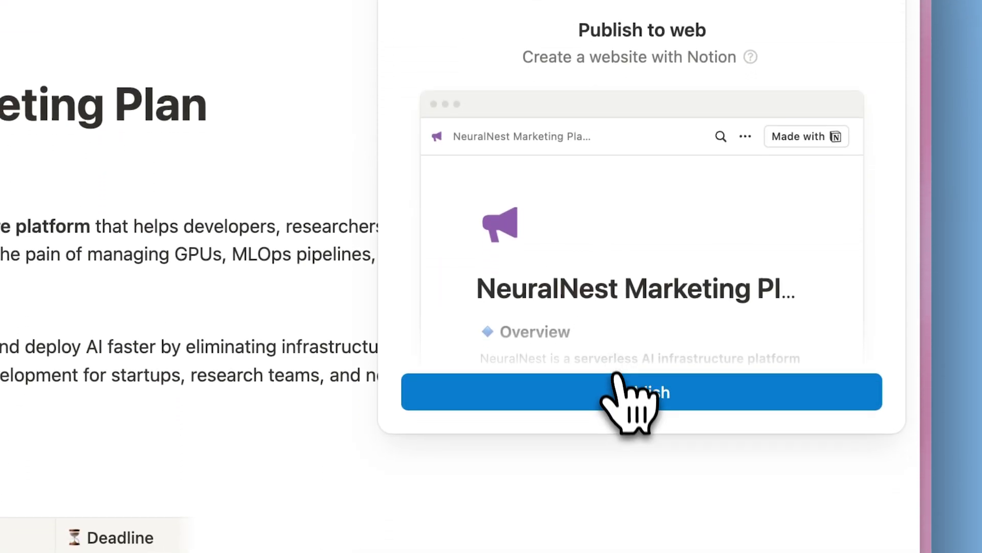
left_click(615, 378)
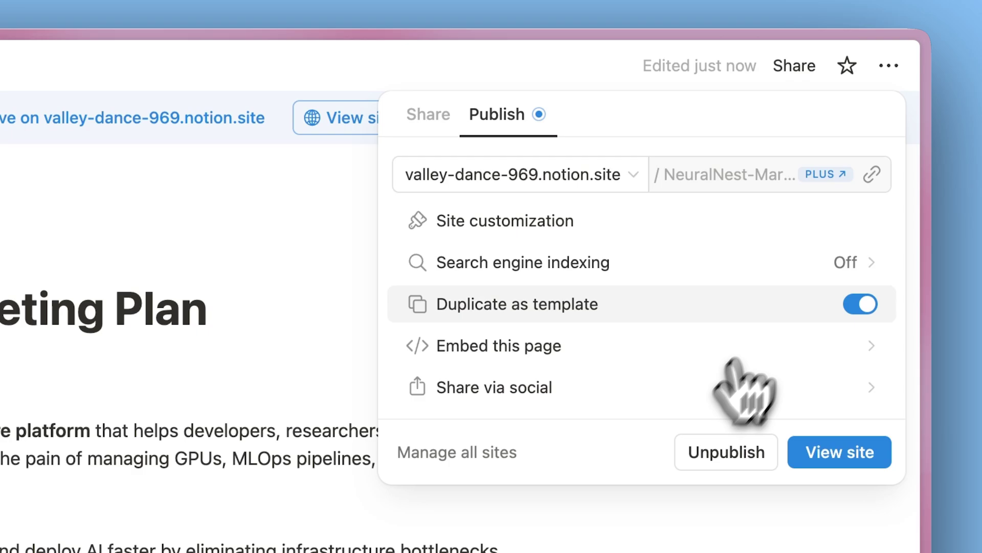
left_click(874, 177)
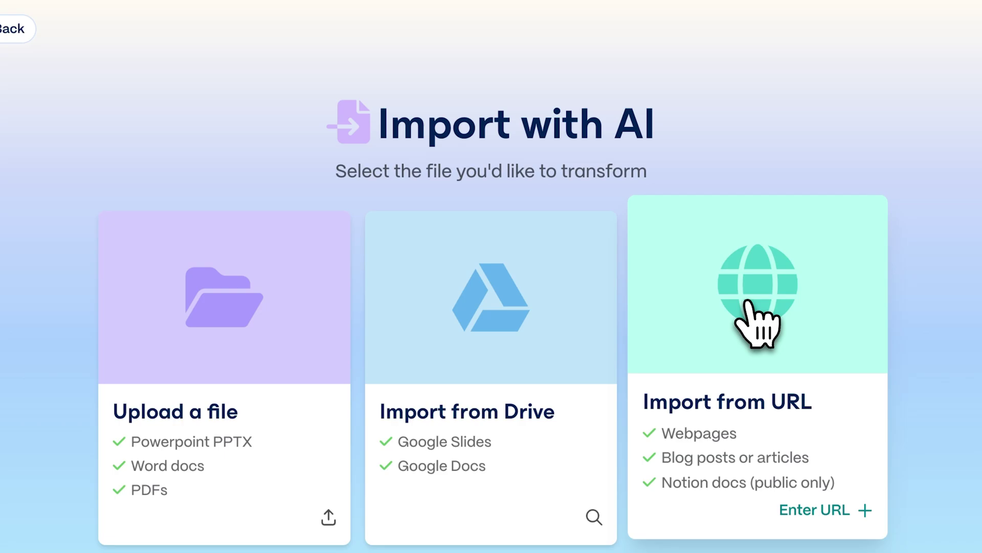
- Import the Notion marketing plan into Gamma by pasting its published link
left_click(756, 319)
left_click(658, 202)
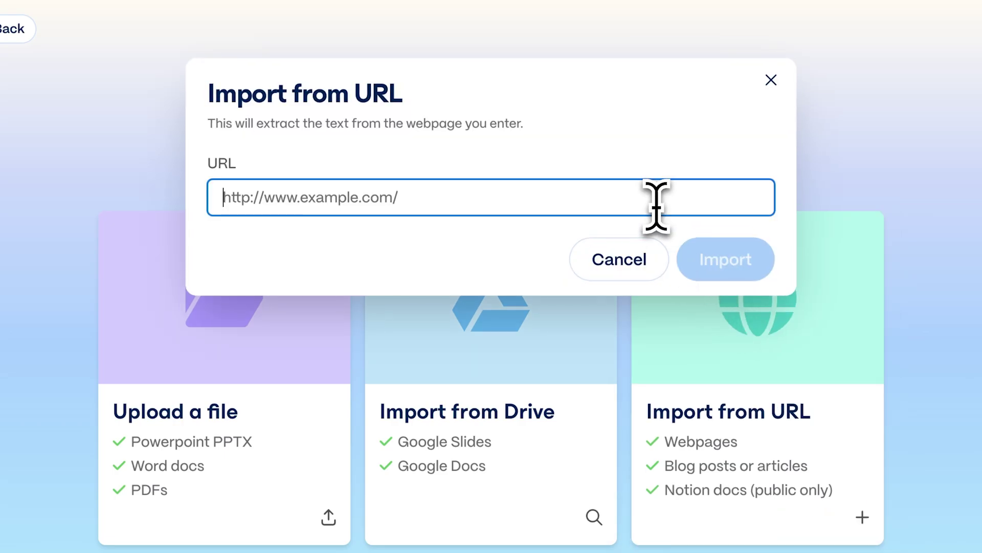
key("ctrl+v")
left_click(724, 261)
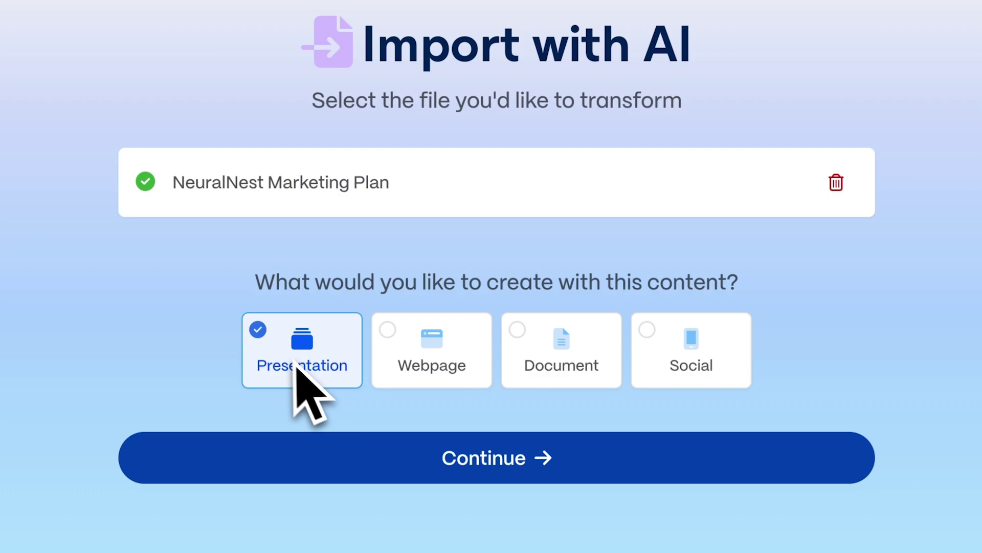
- Choose Document as the output type and continue to the prompt editor
left_click(557, 358)
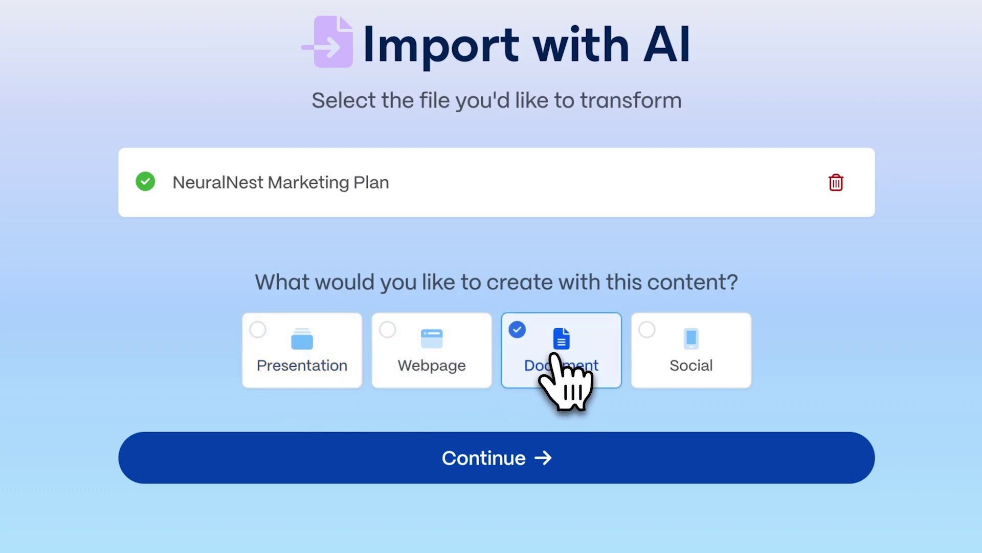
left_click(441, 353)
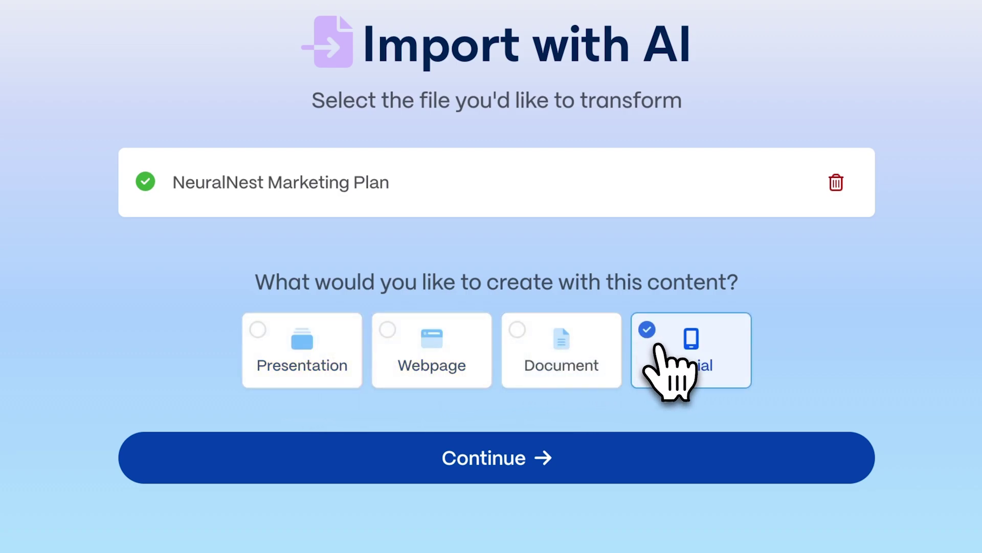
left_click(533, 343)
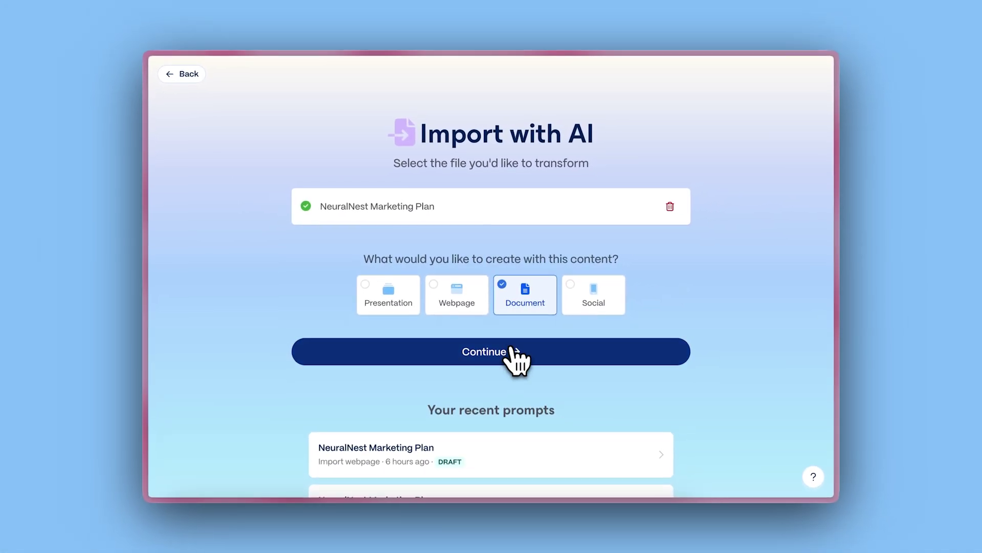
left_click(511, 358)
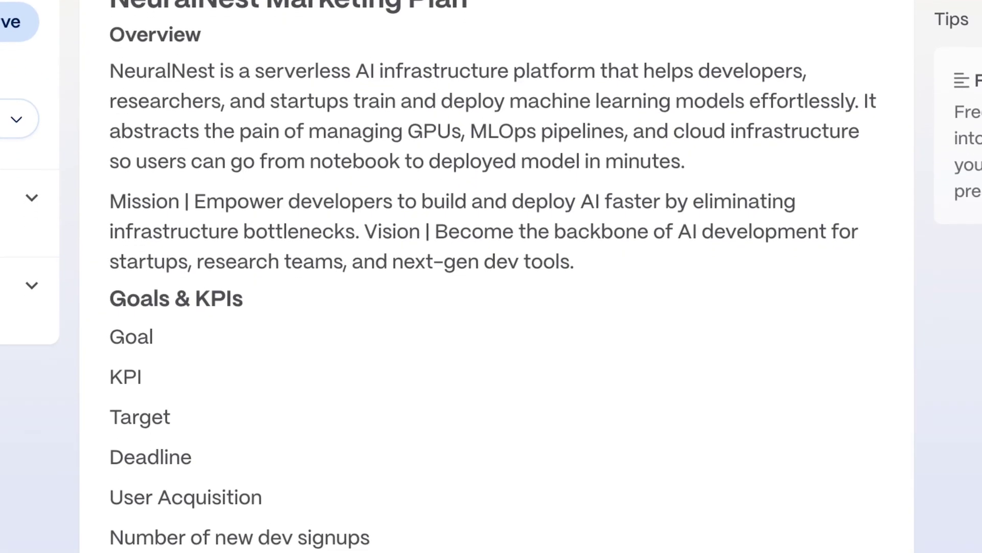
scroll(491, 276, "down", 5)
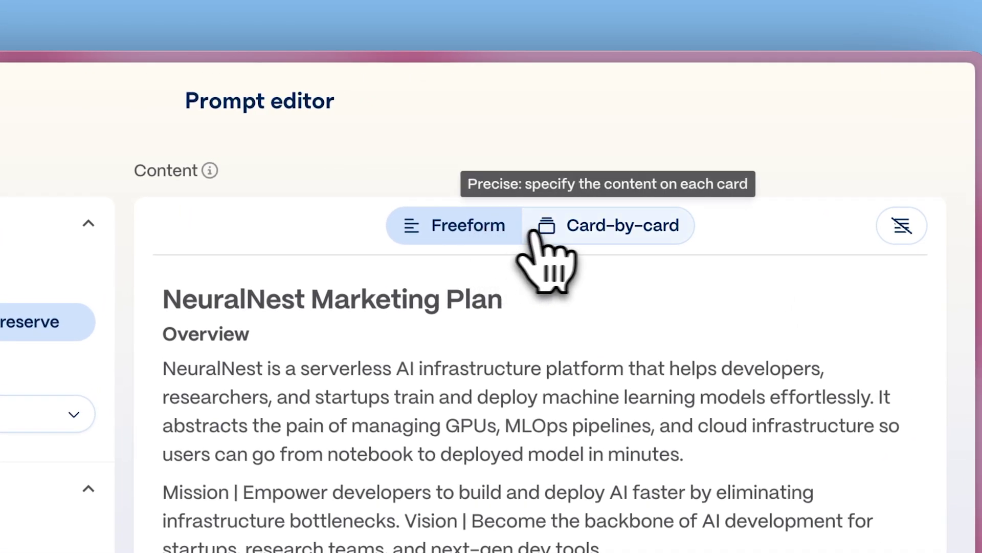
- Split the imported content card-by-card, adding and then deleting an empty card after Overview
left_click(629, 232)
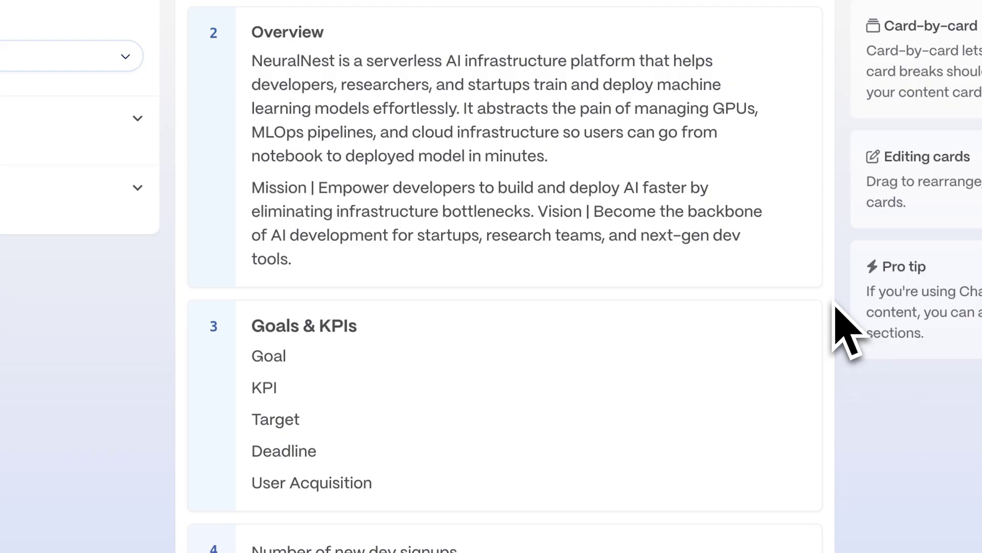
left_click(505, 292)
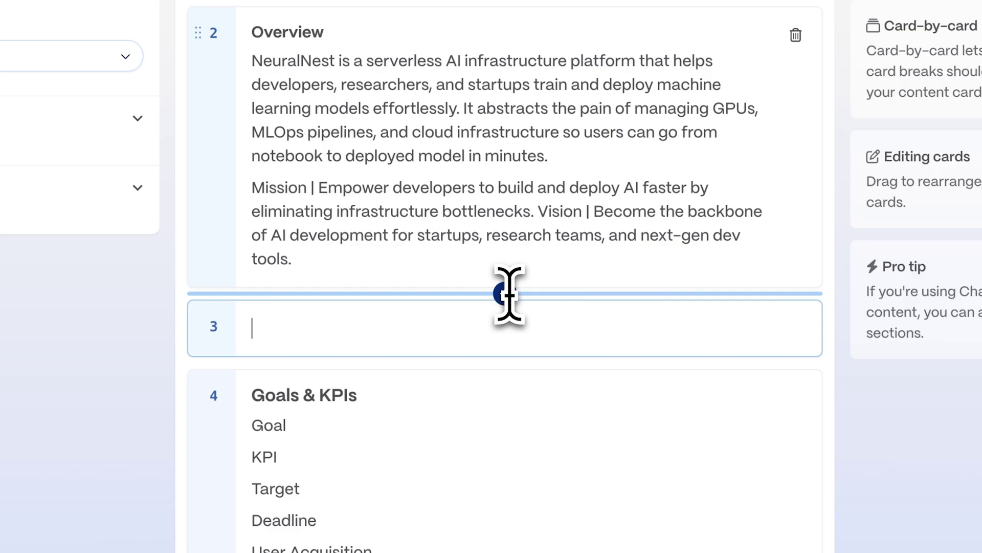
left_click(795, 329)
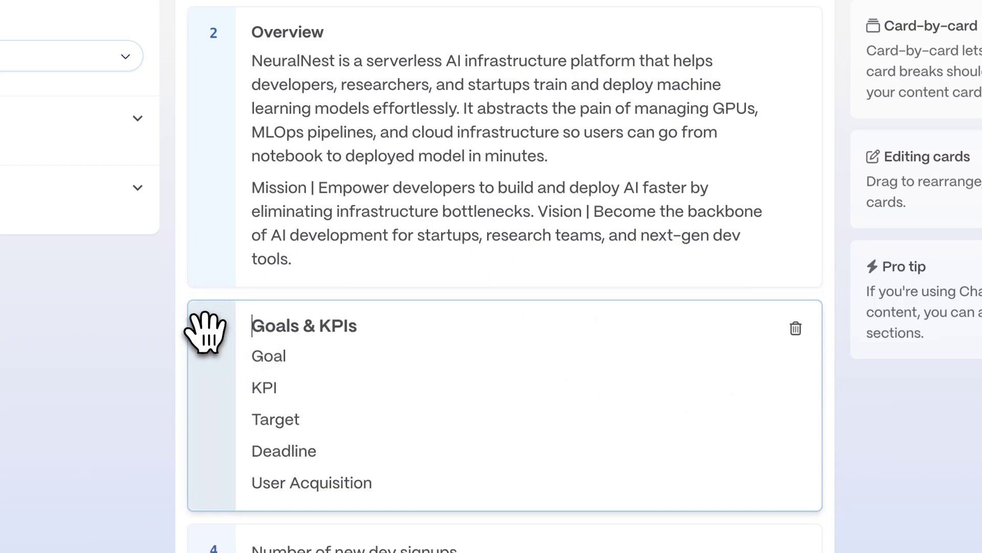
- Move Goals & KPIs above Overview and review the audience, tone, language and image source settings
left_click_drag(200, 326, 193, 16)
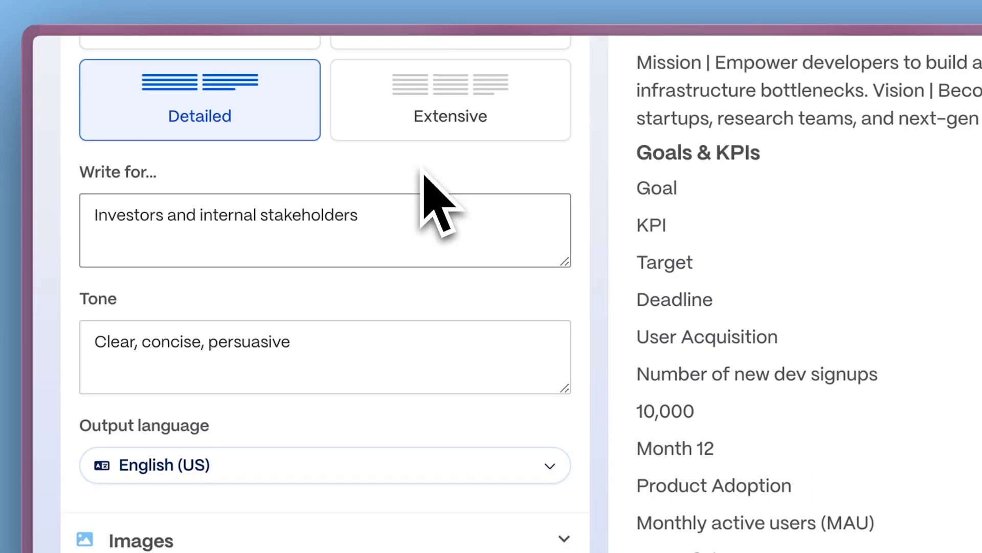
left_click(414, 213)
left_click(412, 351)
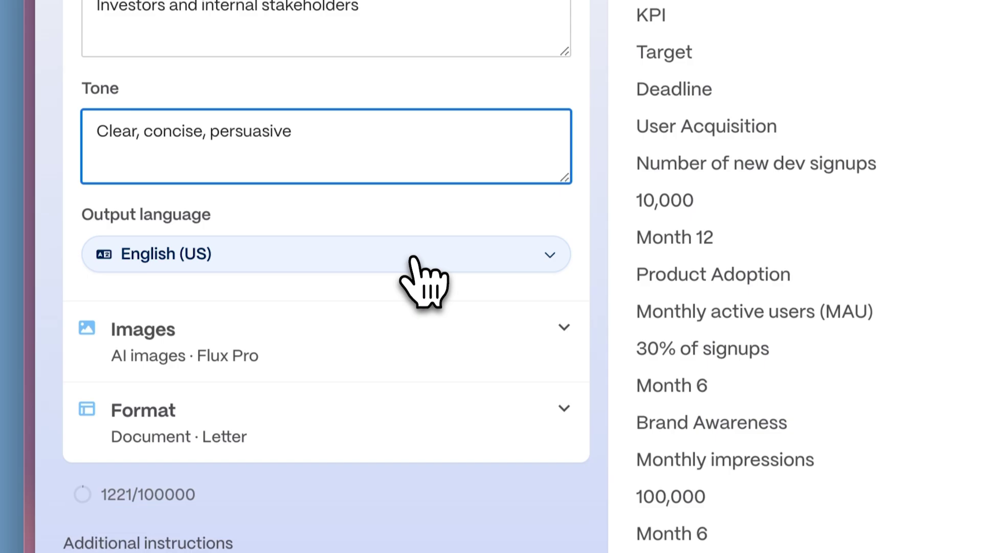
left_click(417, 466)
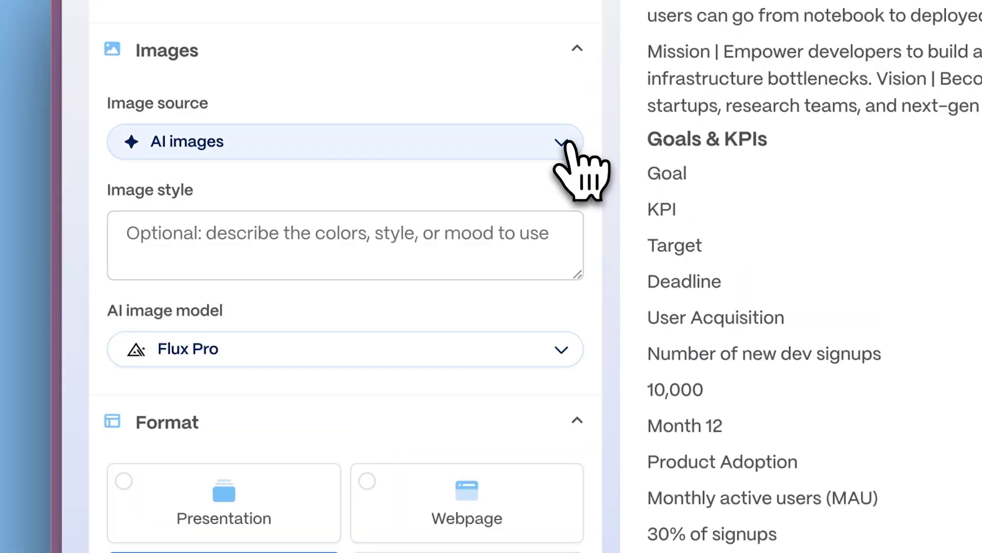
left_click(562, 143)
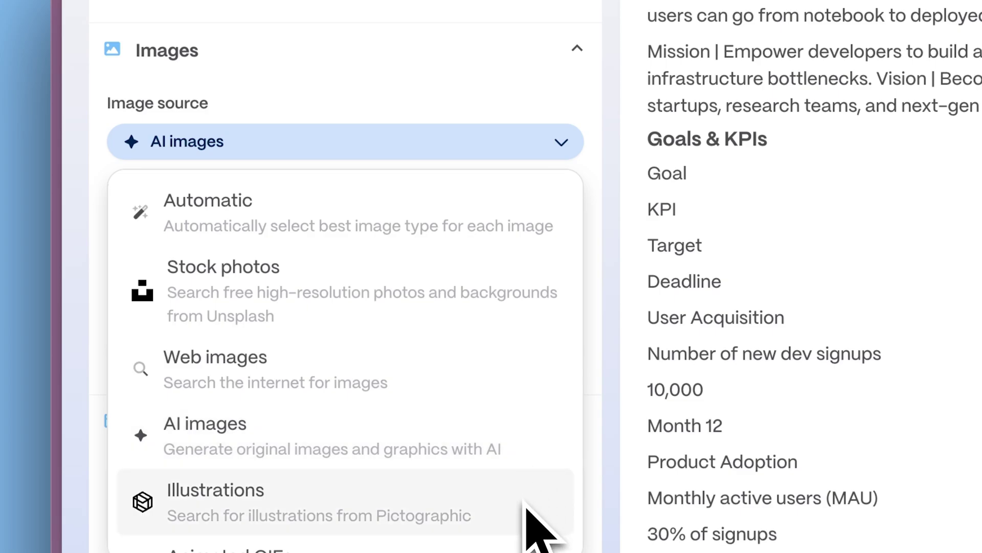
scroll(609, 550, "down", 5)
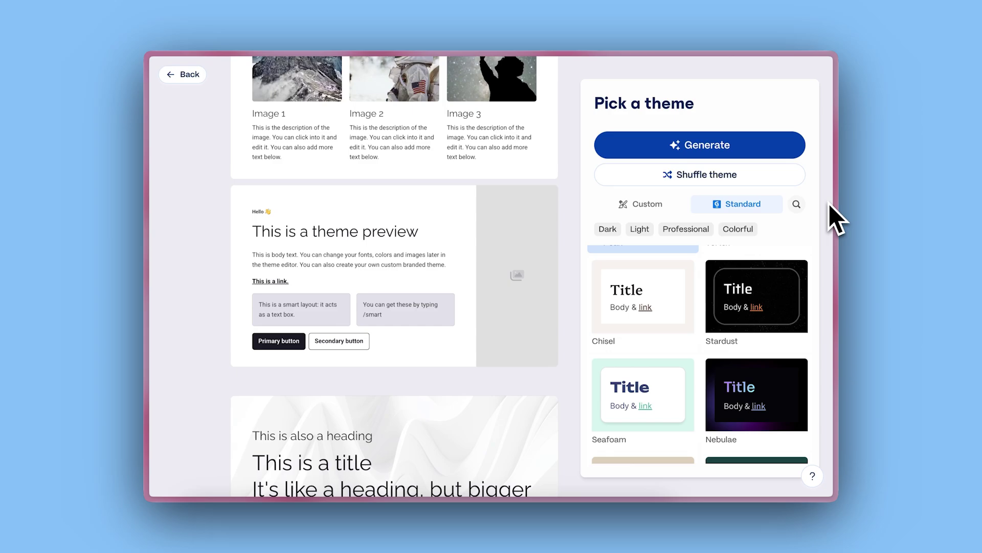
- Preview the Standard themes Chisel, Nebulae, Creme and Marine on the document
left_click(673, 292)
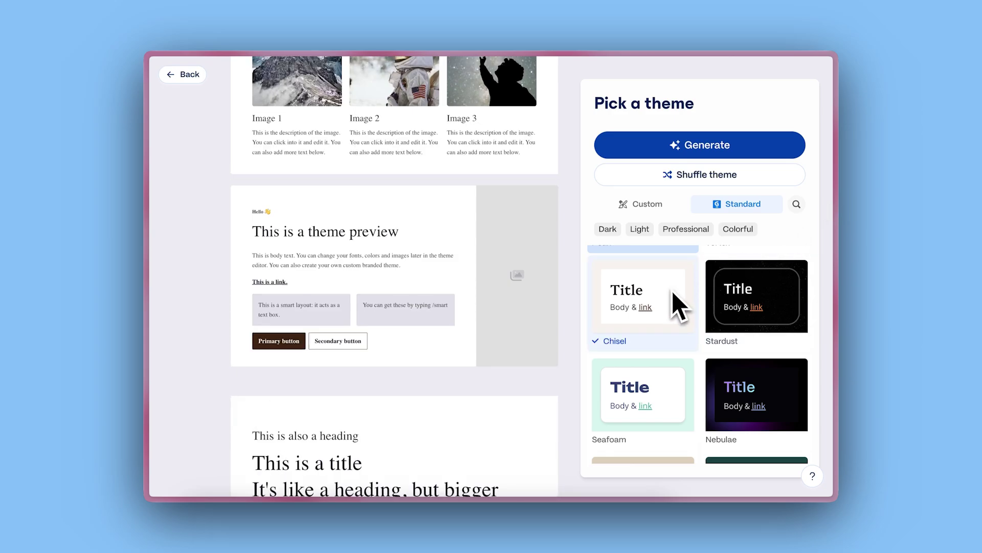
left_click(748, 405)
scroll(747, 404, "down", 3)
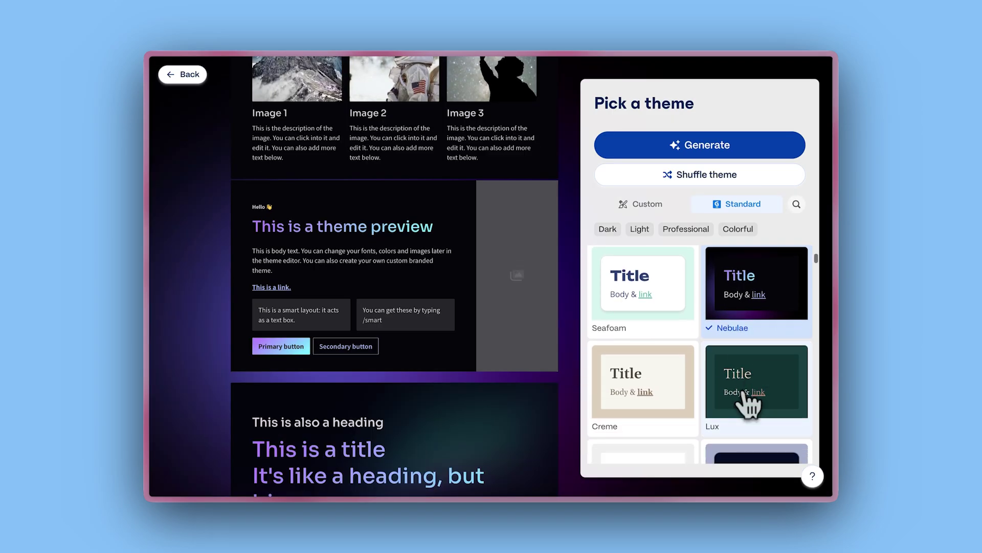
left_click(671, 394)
scroll(665, 392, "down", 3)
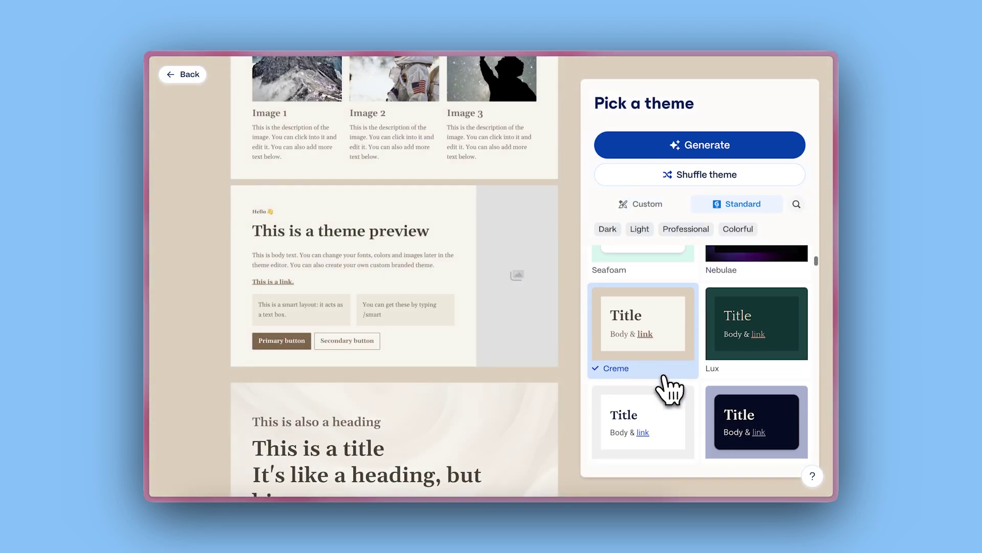
left_click(748, 407)
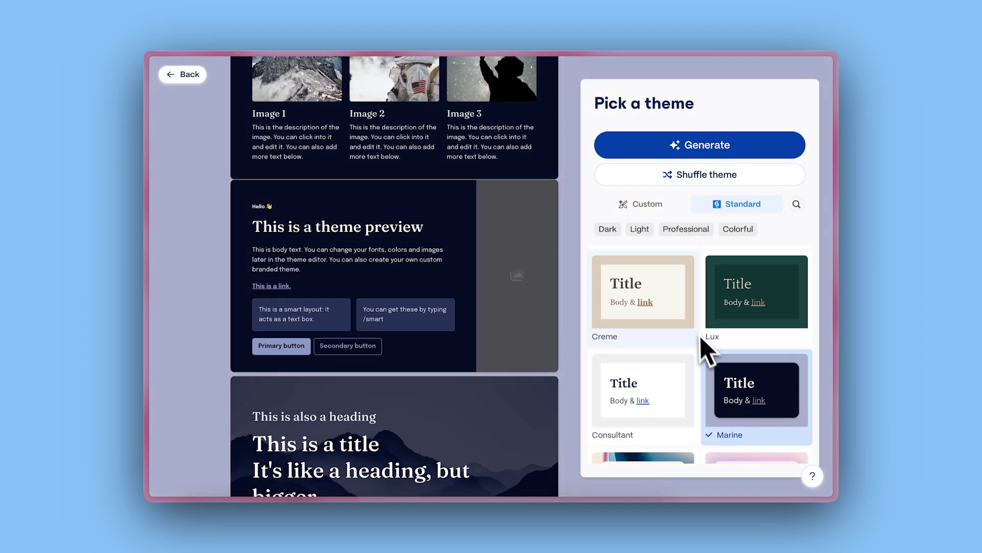
- Try the Custom themes Blue Night and Building Blocks, then generate with Carousels design
left_click(649, 207)
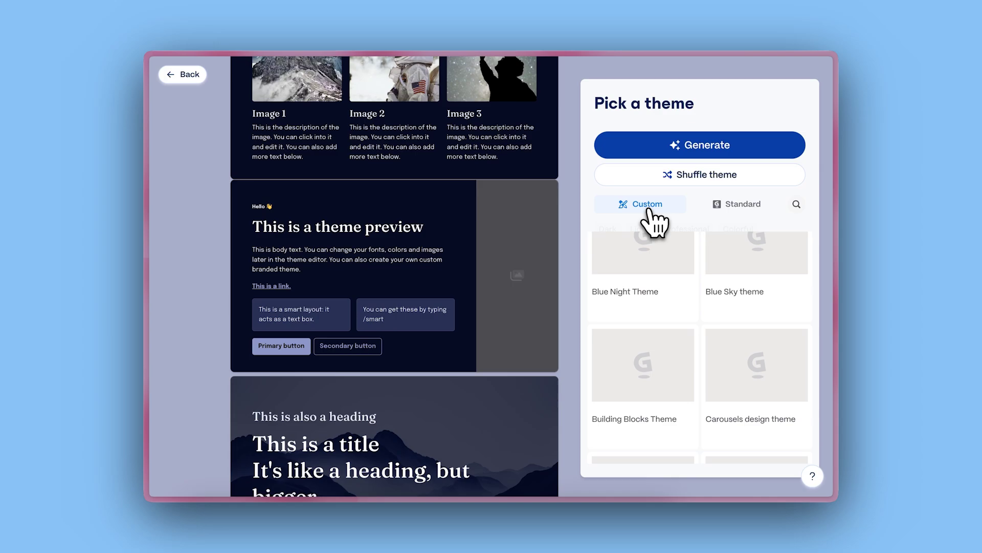
left_click(647, 253)
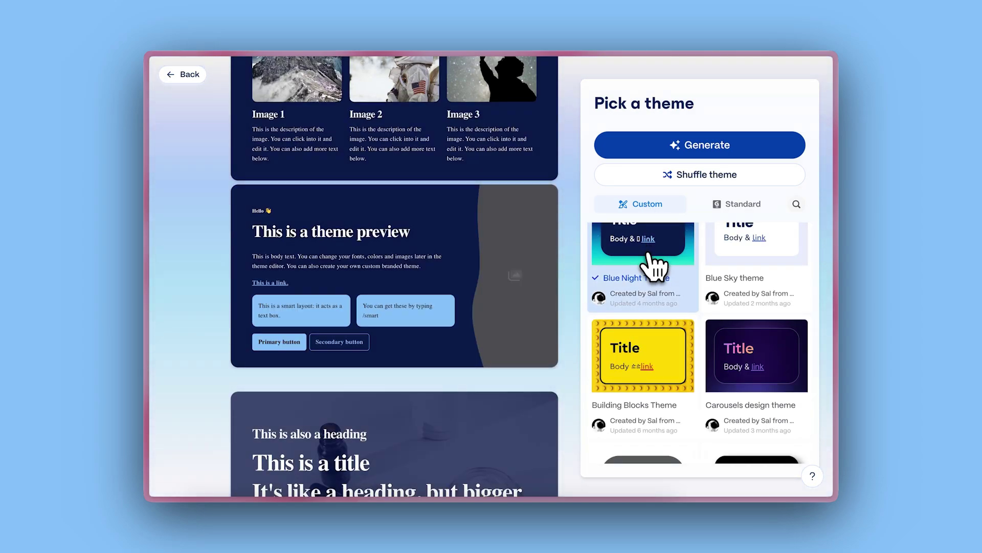
left_click(648, 347)
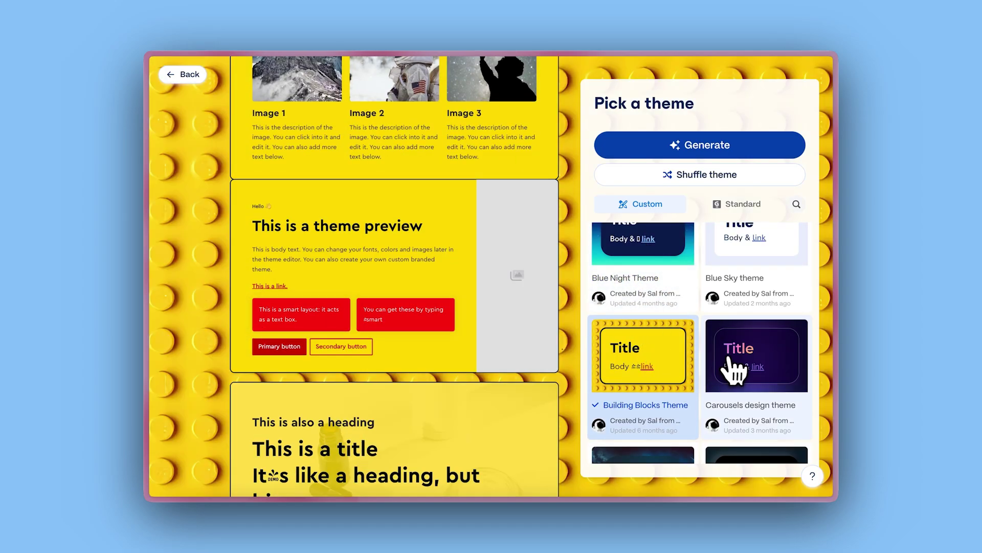
left_click(733, 359)
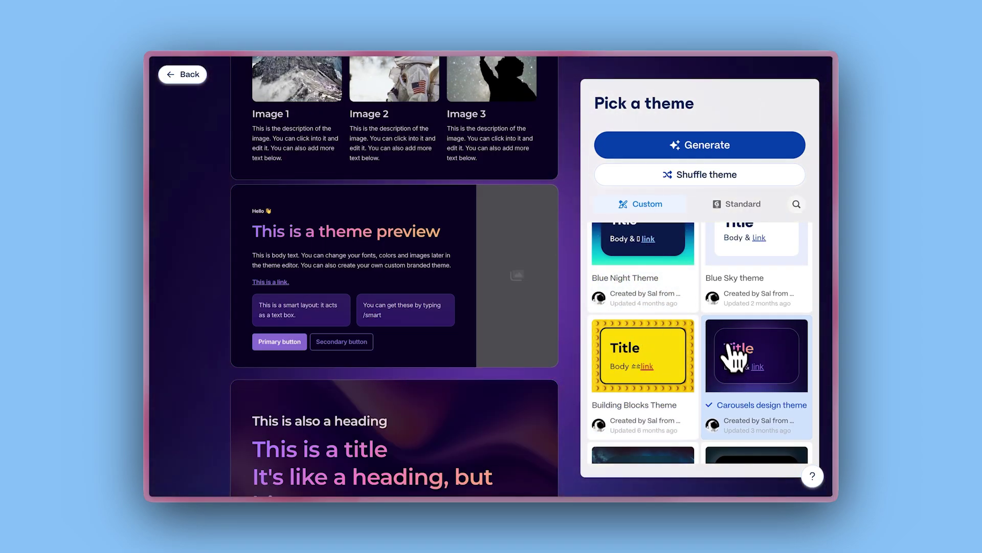
left_click(707, 147)
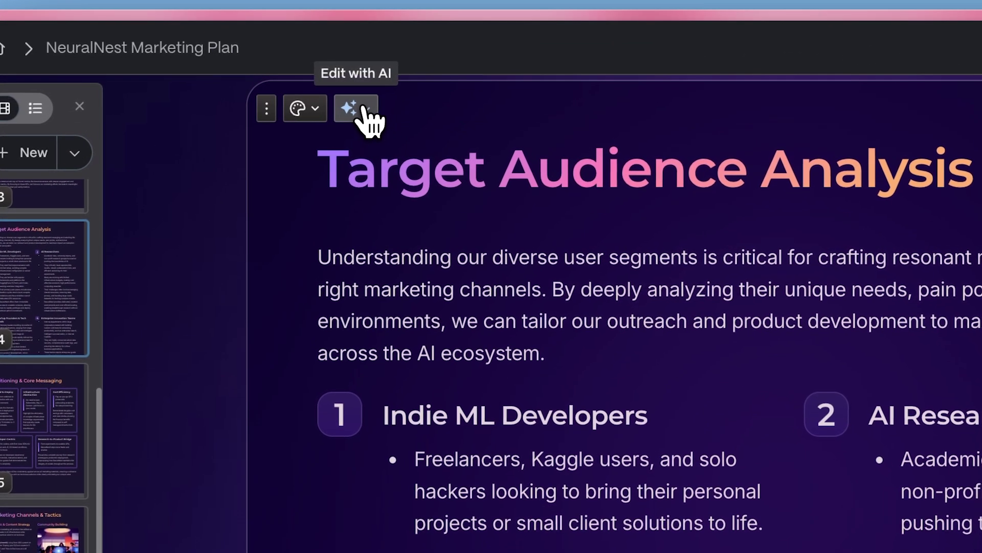
- Shorten the Target Audience Analysis card with AI, then prompt it to 'add bullet points'
left_click(367, 107)
left_click(435, 444)
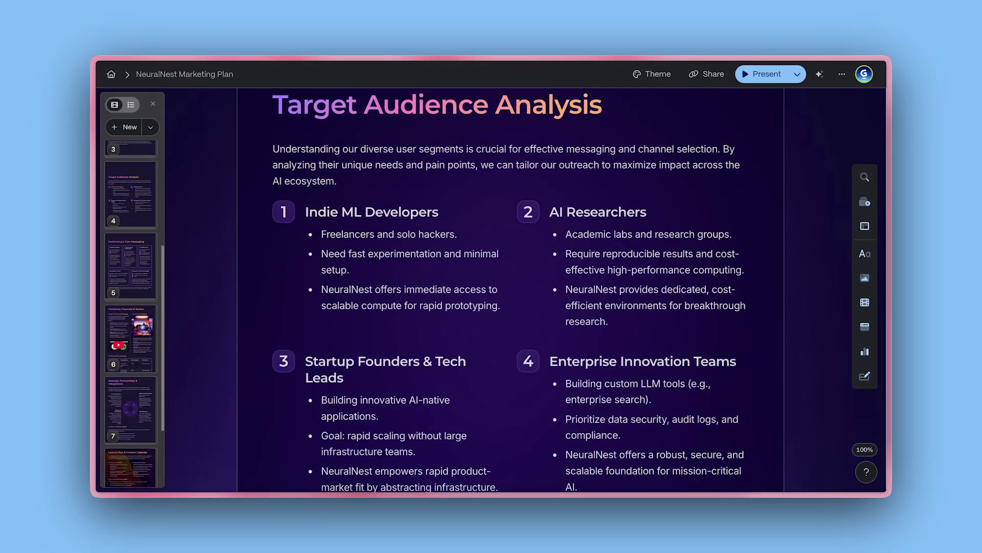
left_click(333, 352)
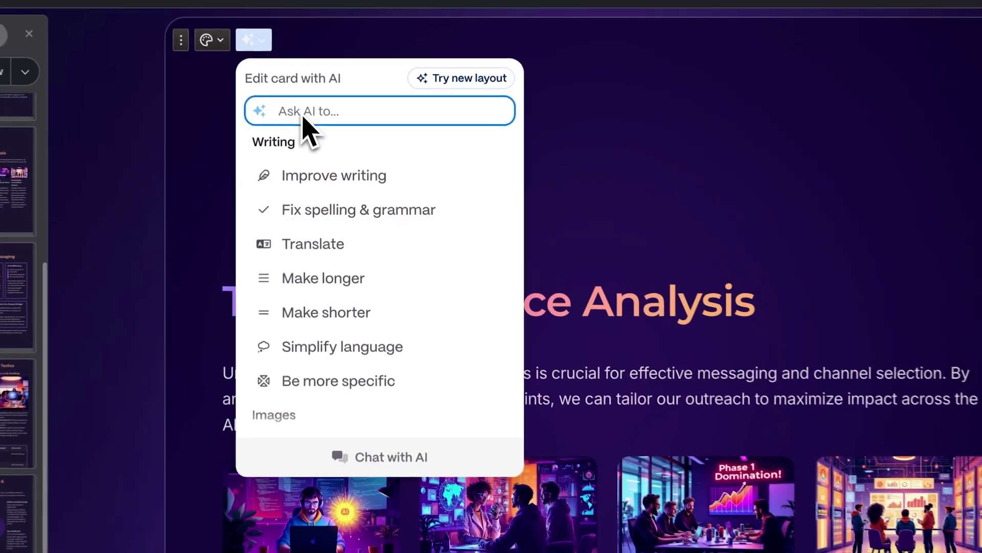
type("add bullet po")
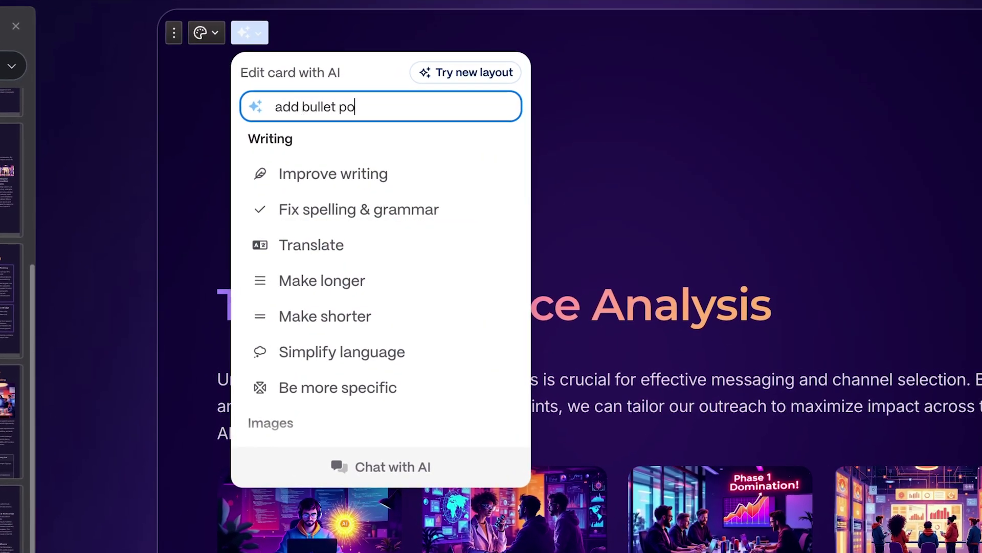
type("int")
type("s")
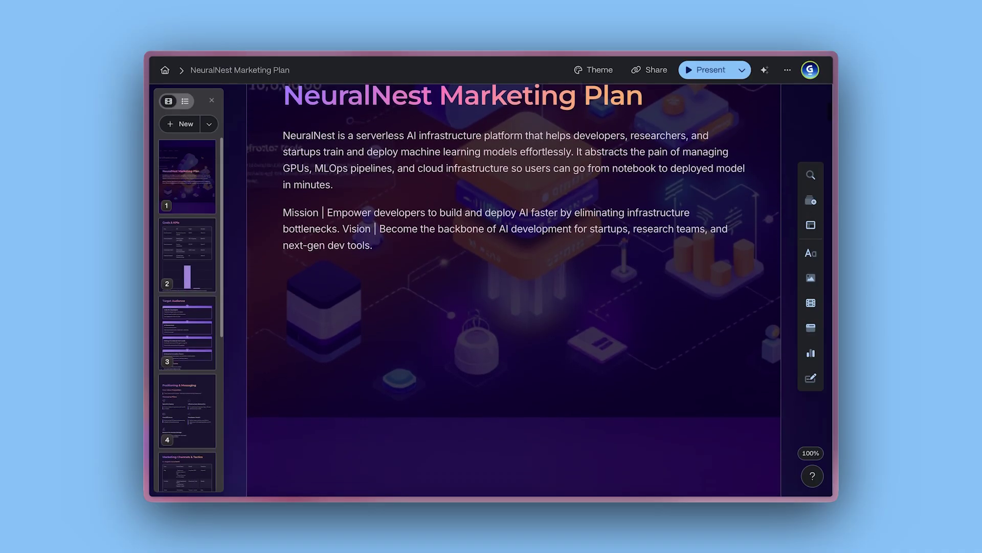
scroll(791, 203, "down", 4)
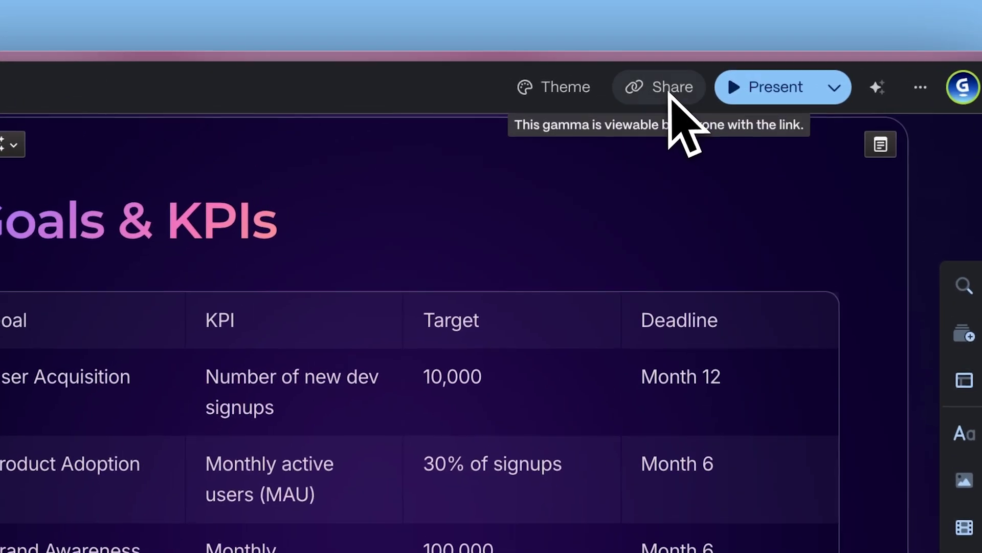
- Open the document's Share dialog and view its public link and Export options
left_click(667, 95)
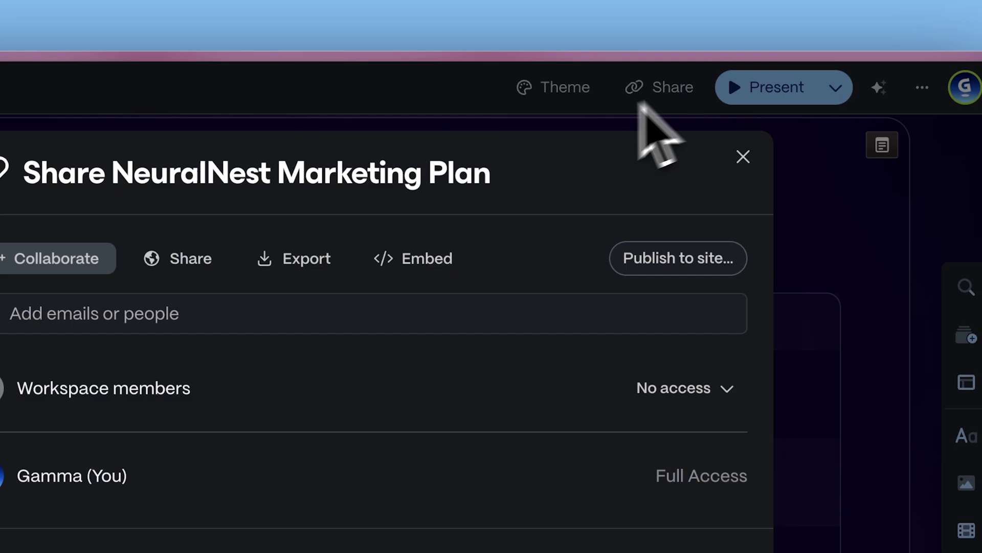
left_click(328, 136)
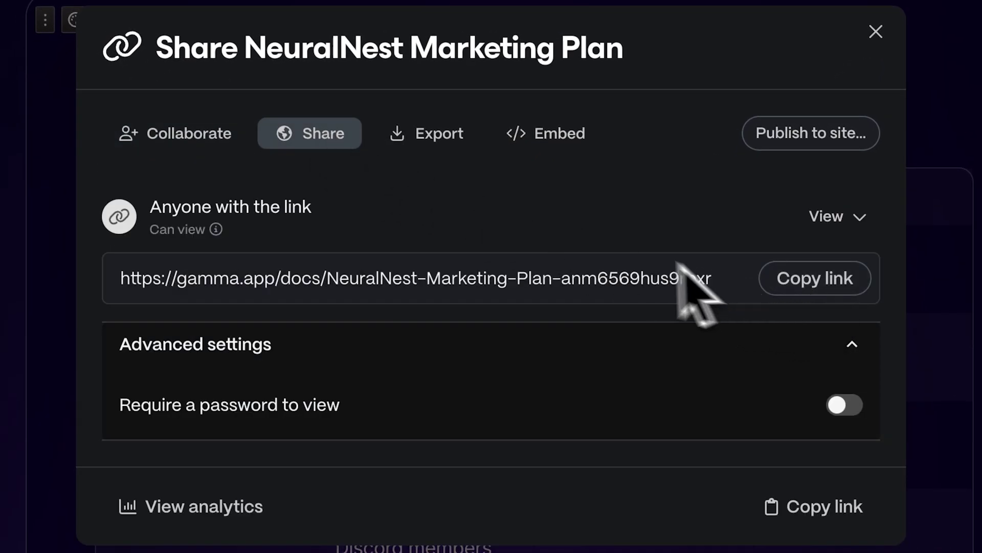
left_click(450, 143)
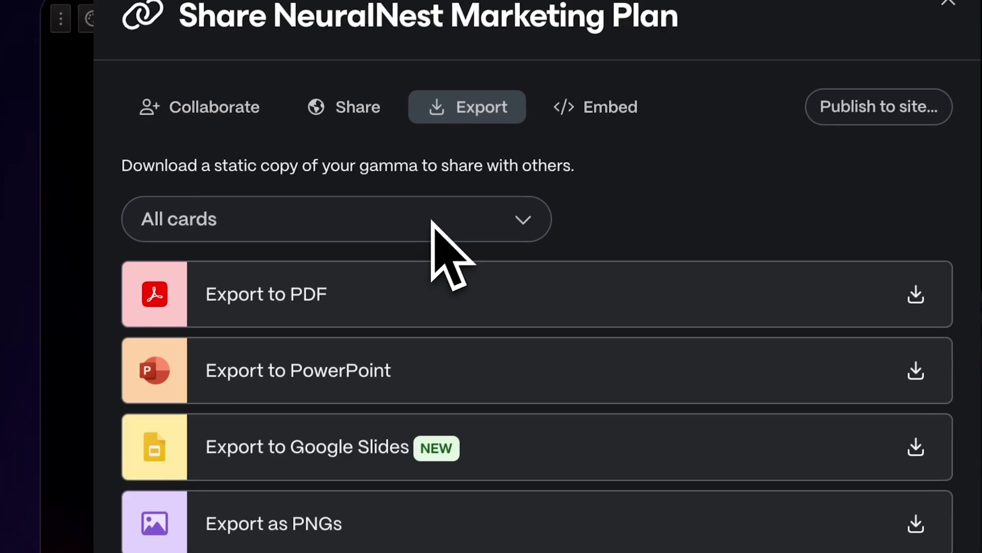
- Set the export to a Custom range covering cards 1-3
left_click(432, 227)
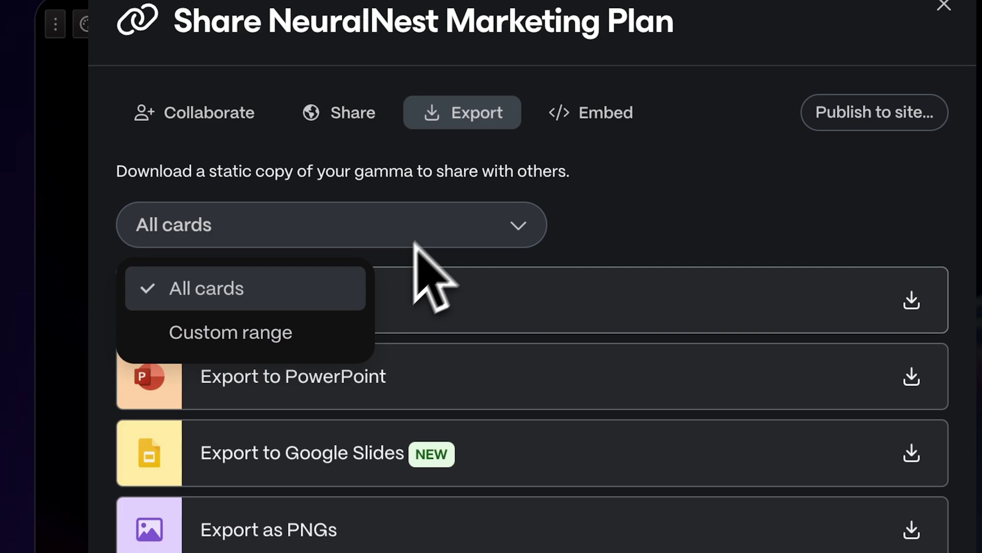
left_click(340, 335)
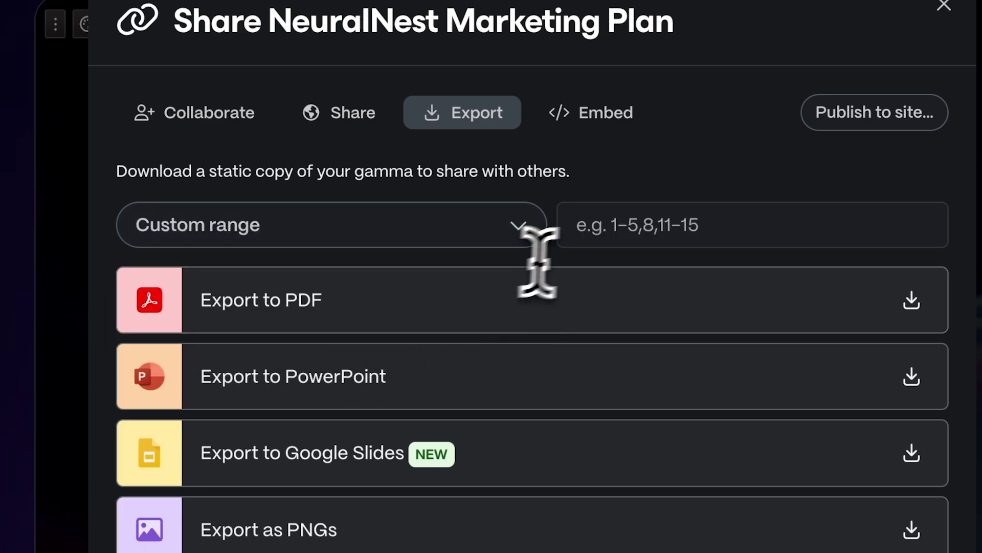
left_click(619, 232)
type("1")
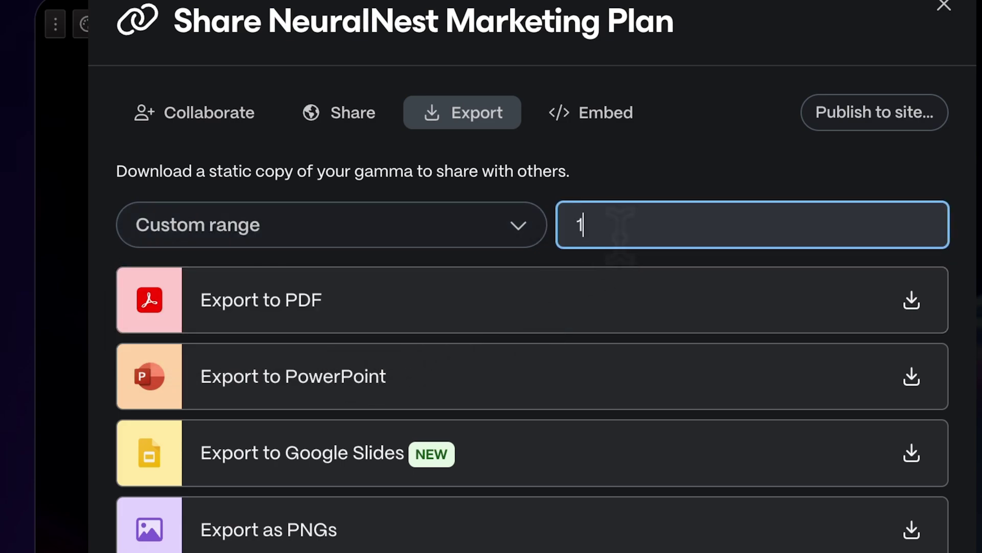
type("-3")
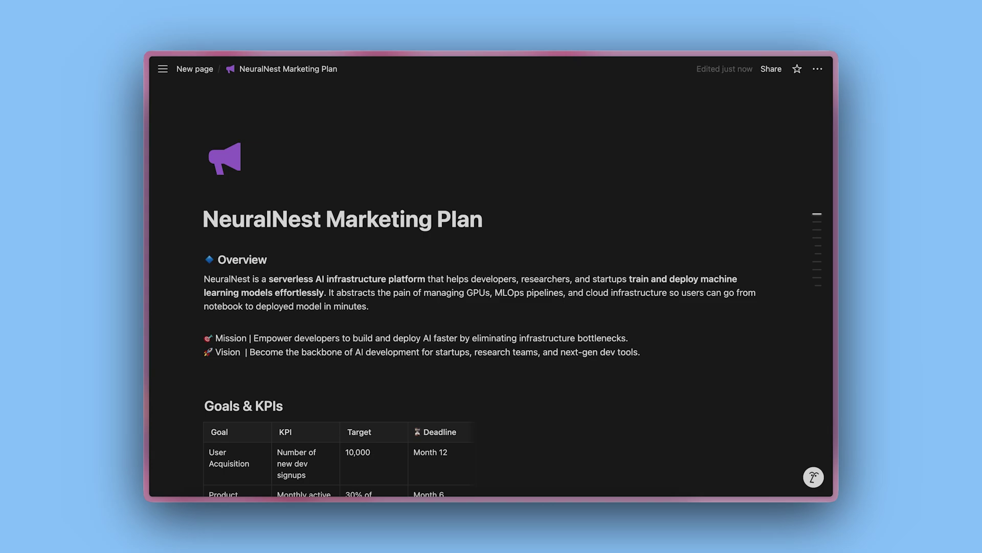
- Scroll through the original NeuralNest Marketing Plan page in Notion to review it
scroll(517, 290, "down", 4)
scroll(517, 290, "down", 7)
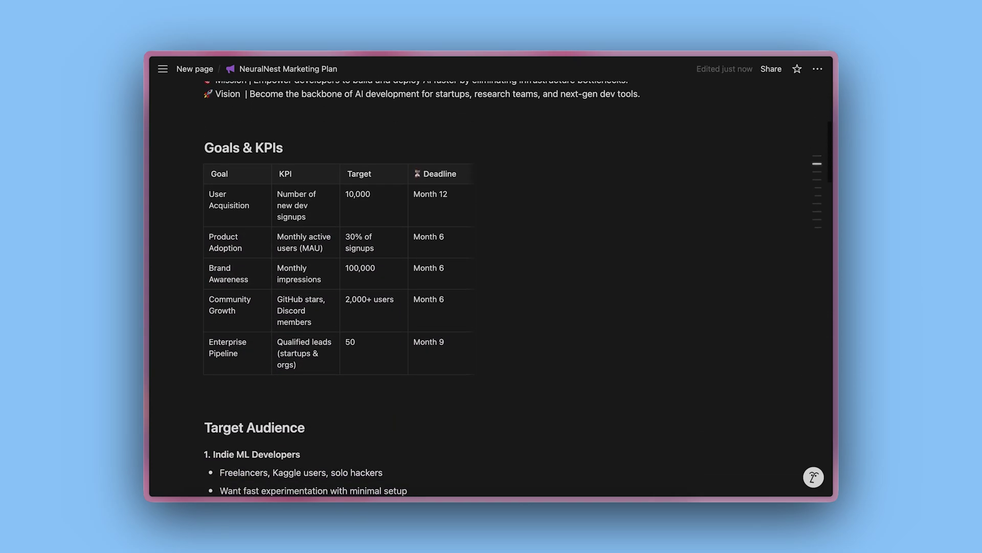
scroll(517, 290, "down", 1)
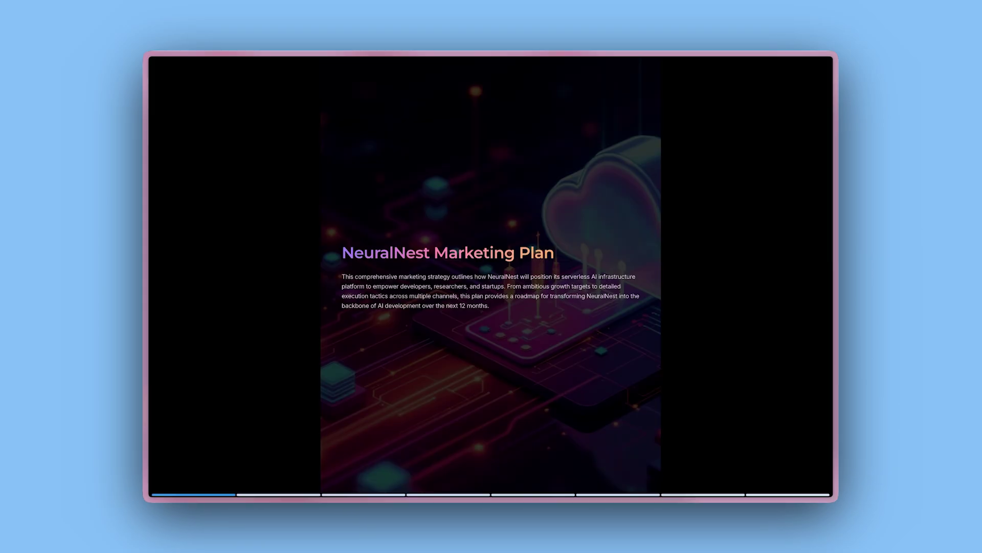